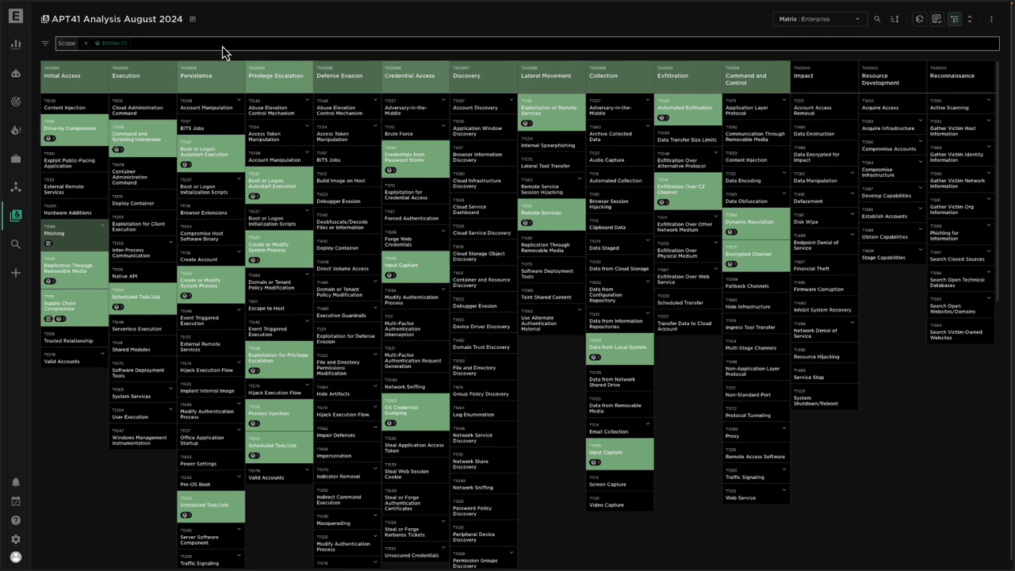
# Review the entity selected in the APT41 analysis scope, and show only technique cards that contain entities.
pyautogui.click(109, 46)
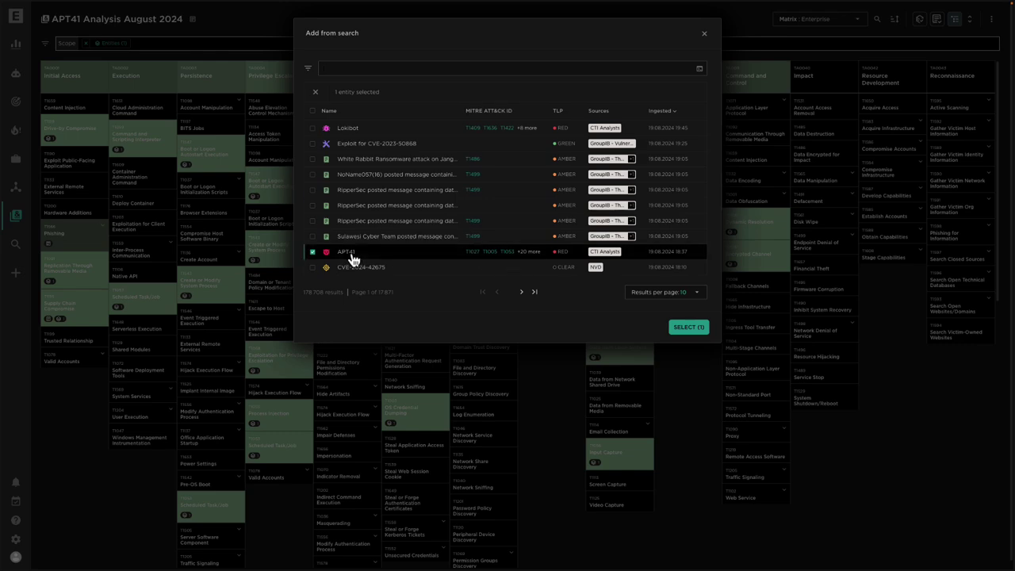
pyautogui.click(704, 34)
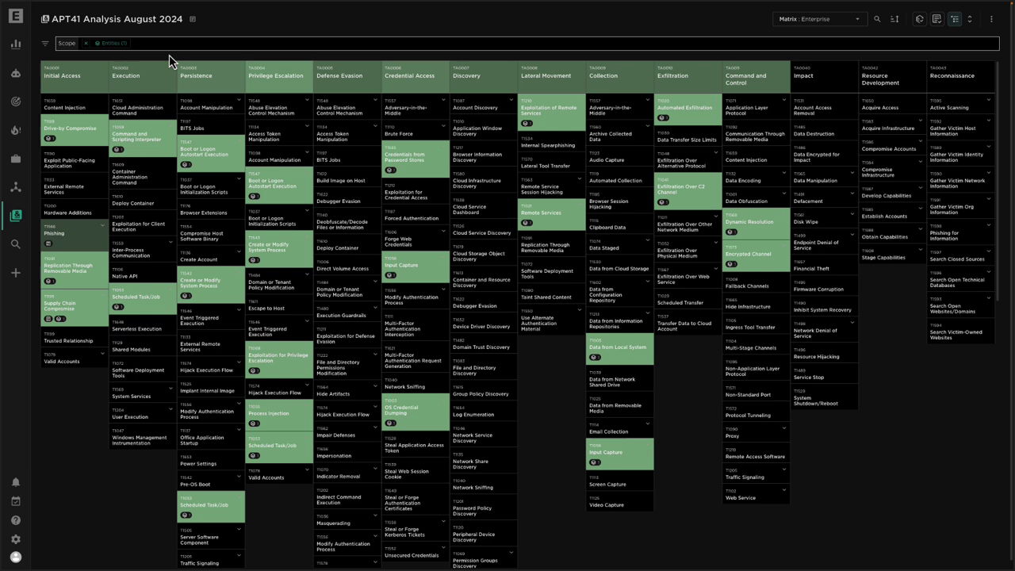
pyautogui.click(921, 21)
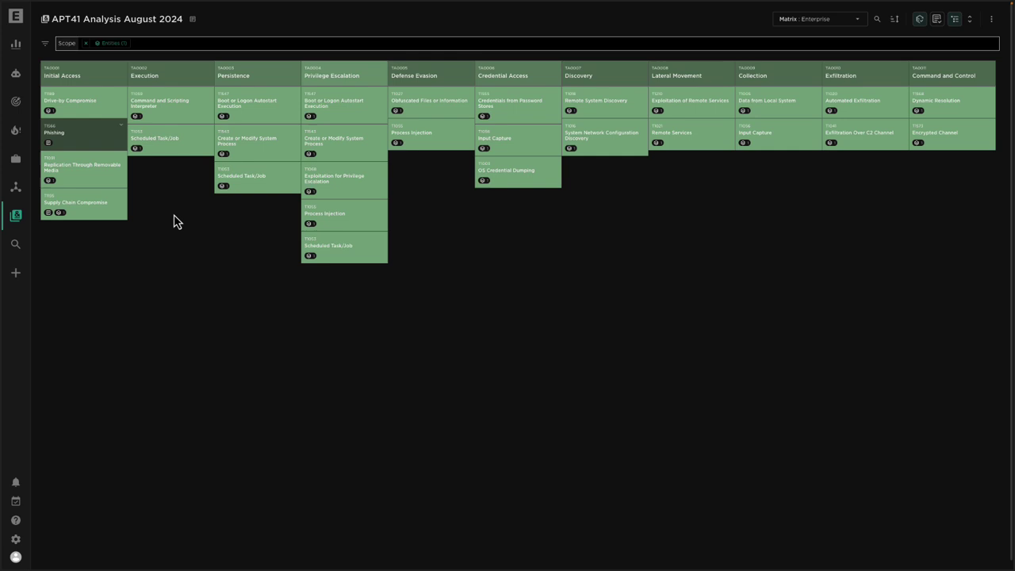
# Review the annotation on the Supply Chain Compromise technique and the analysis's name and description without changing them.
pyautogui.moveTo(111, 213)
pyautogui.click(120, 196)
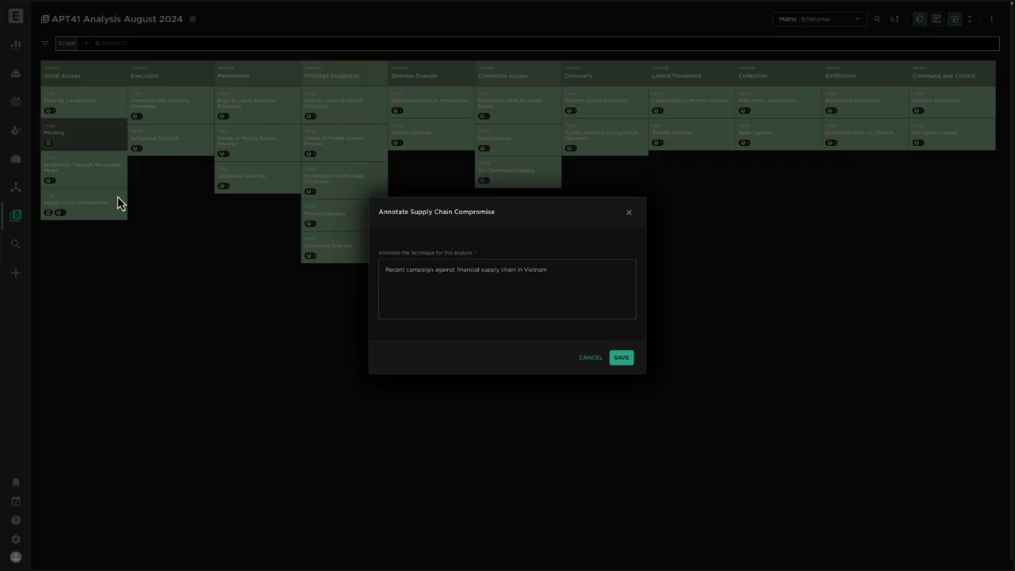
pyautogui.click(575, 272)
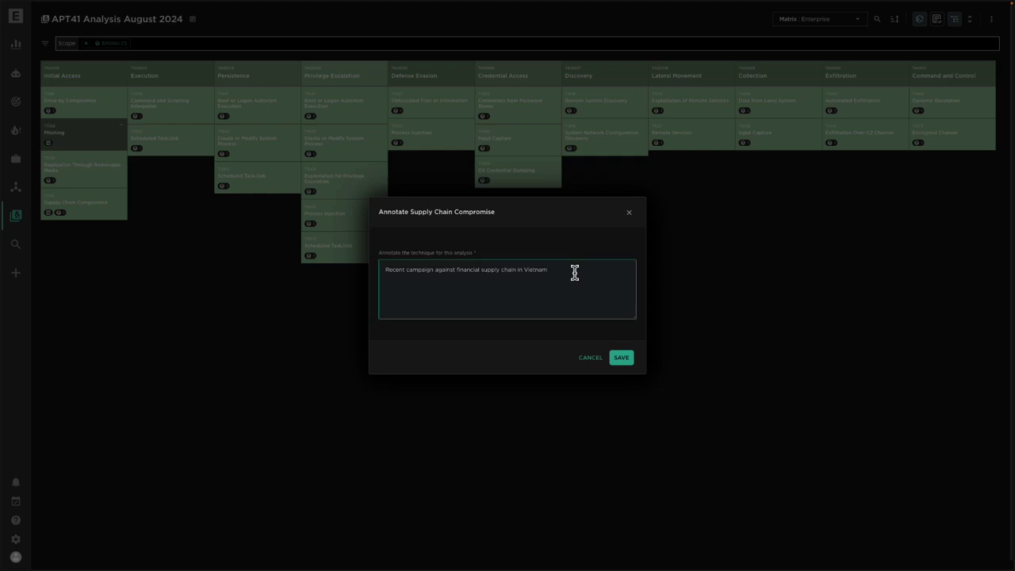
pyautogui.click(632, 217)
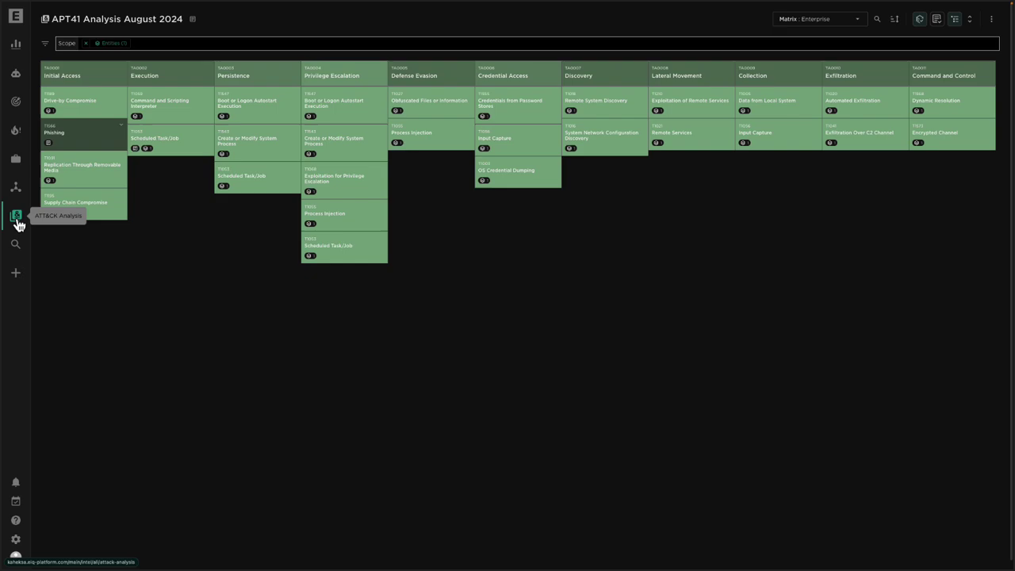
pyautogui.click(193, 19)
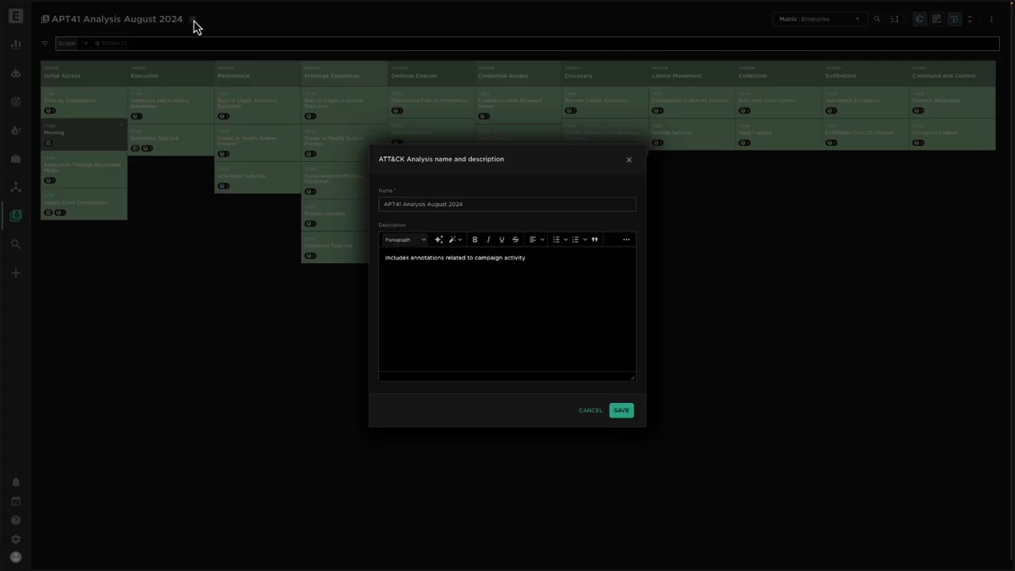
pyautogui.click(630, 160)
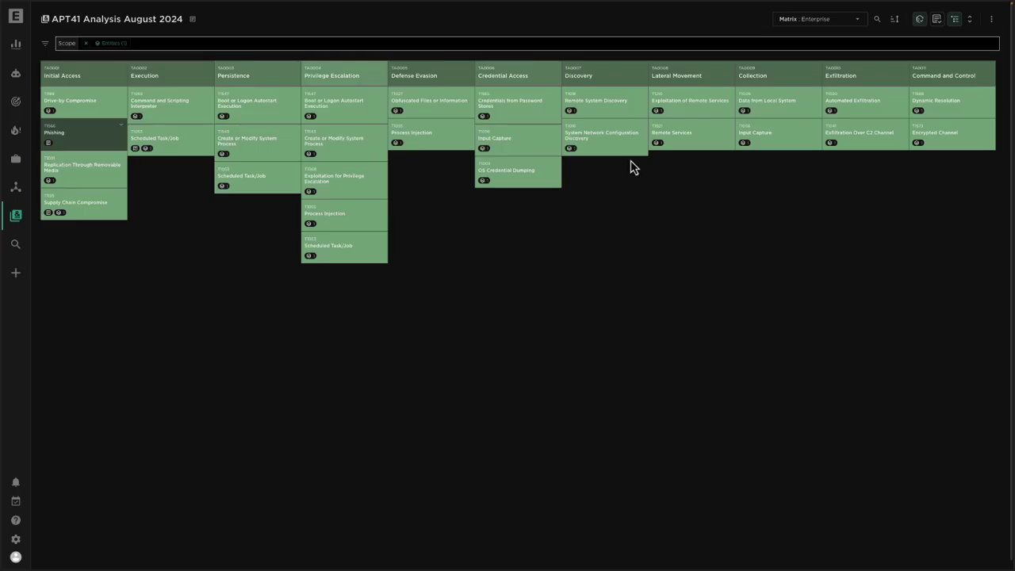
# Open the Lokibot Malware Kill Chain August 2024 analysis and check the available matrix types, keeping Mobile.
pyautogui.click(17, 220)
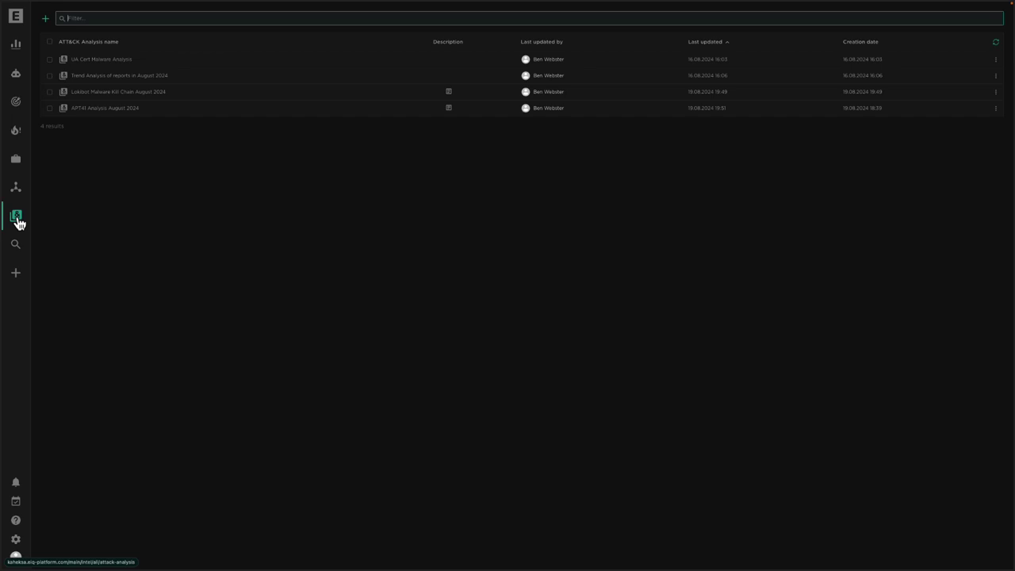
pyautogui.click(136, 92)
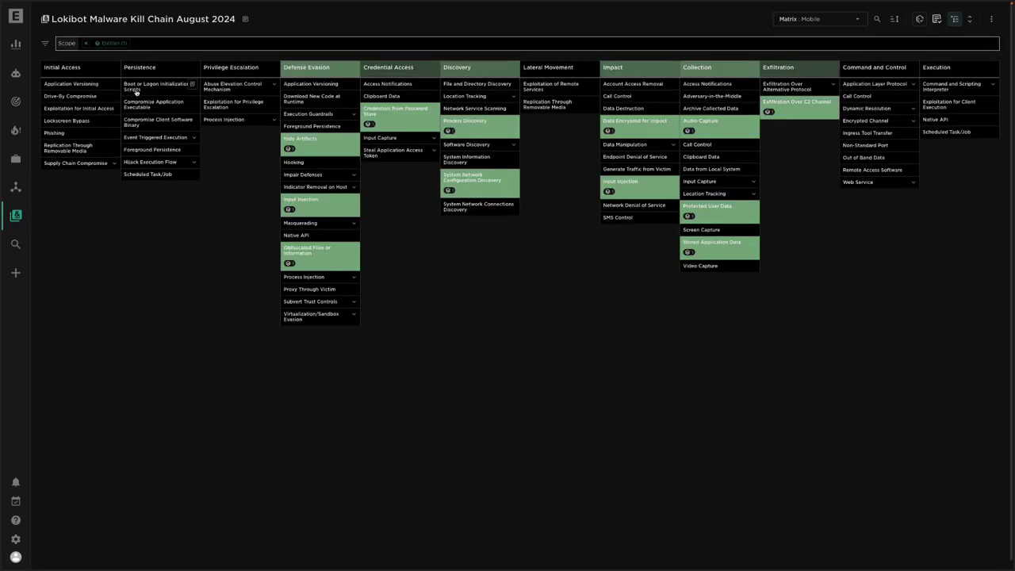
pyautogui.click(817, 22)
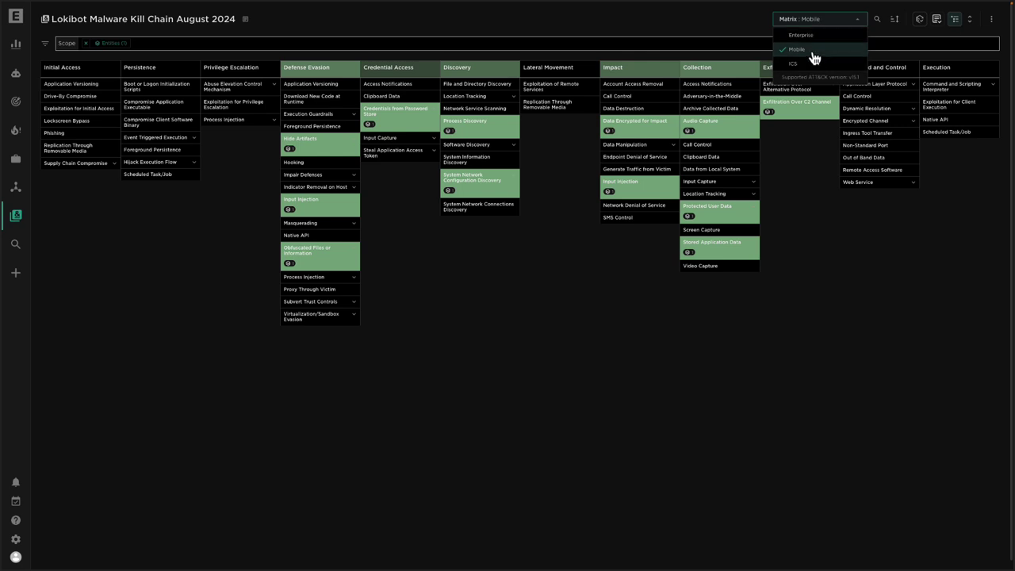
pyautogui.click(761, 32)
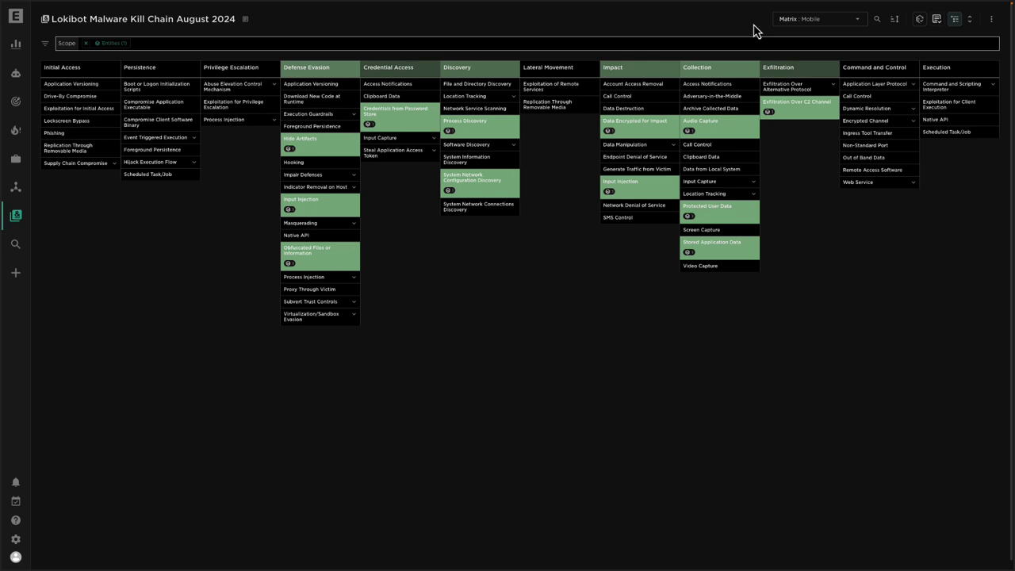
# Briefly filter the Lokibot matrix to cards with entities, restore all cards, and expand all sub-techniques.
pyautogui.click(920, 24)
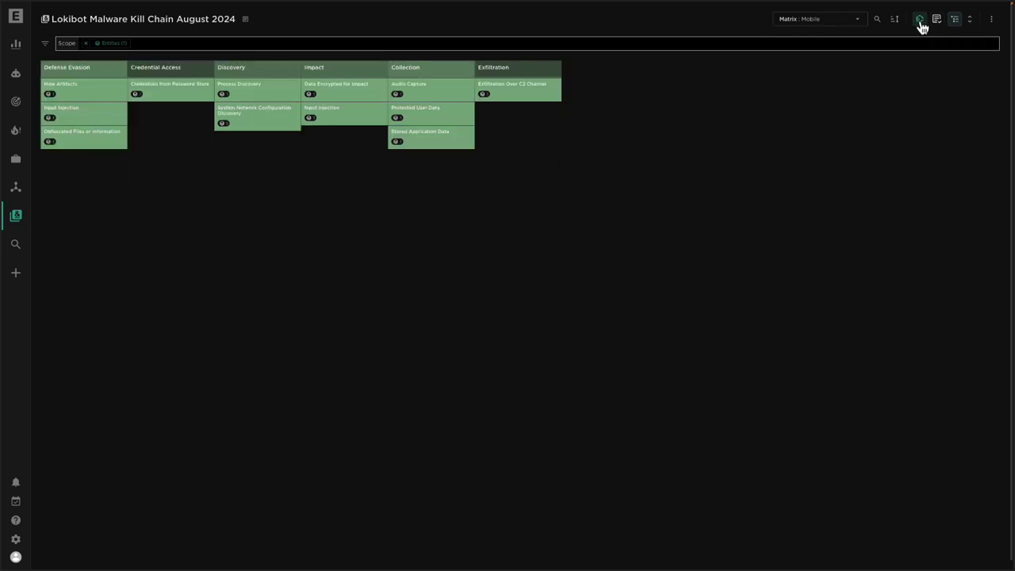
pyautogui.click(921, 23)
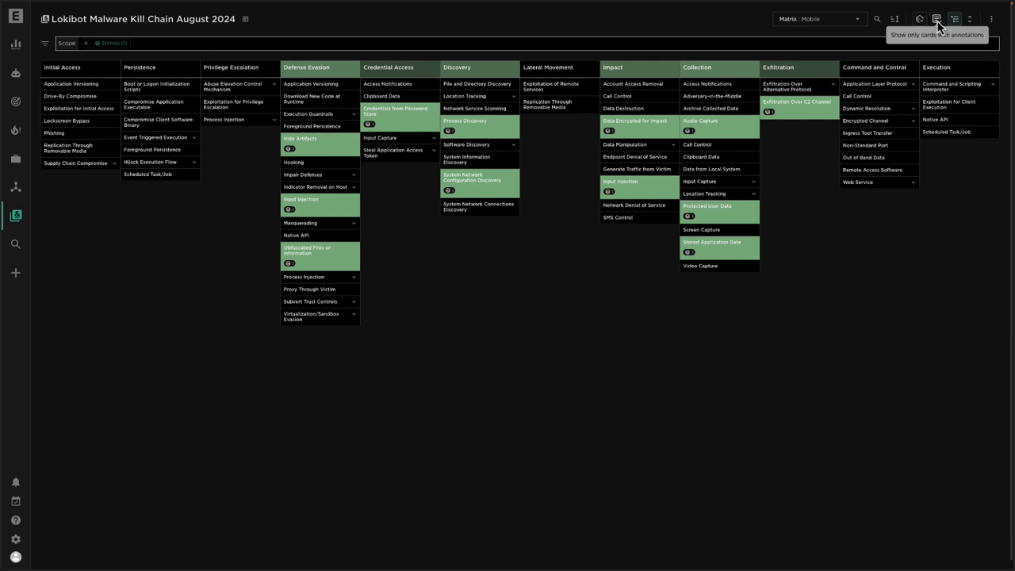
pyautogui.click(974, 27)
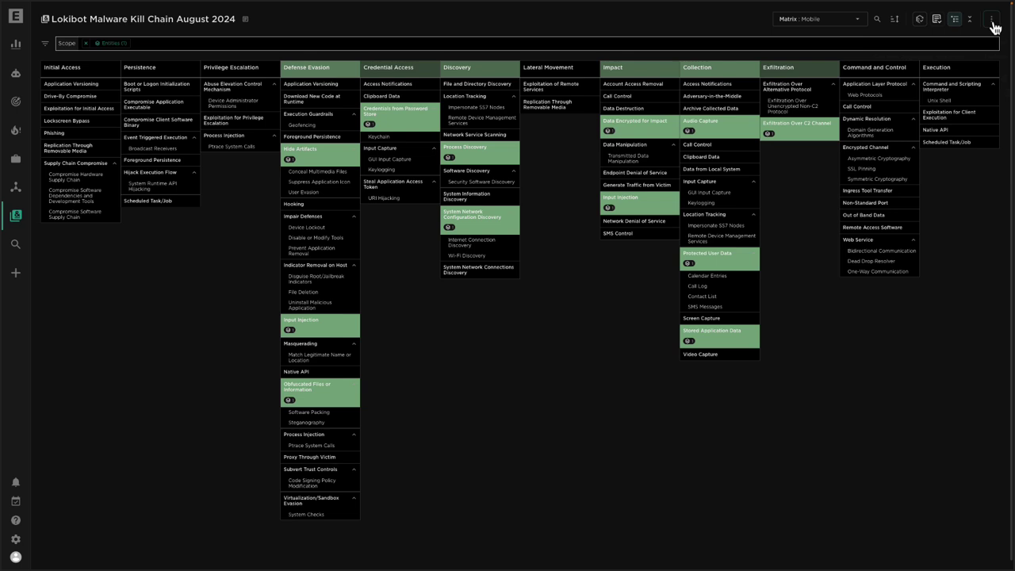
# Examine the matrix display options, including the colour palettes and the aggregated heat level setting.
pyautogui.click(992, 23)
pyautogui.click(933, 41)
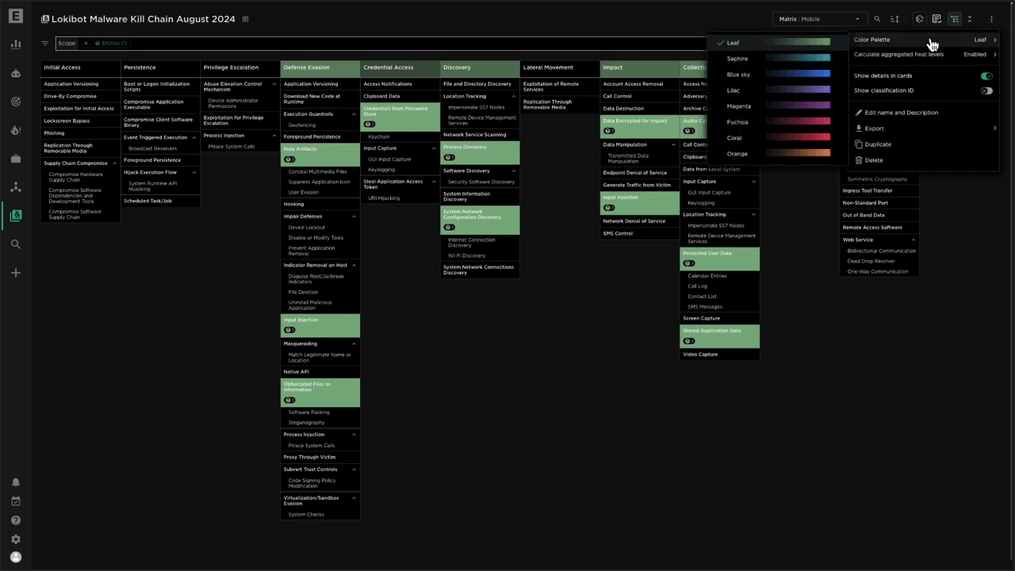
pyautogui.click(865, 44)
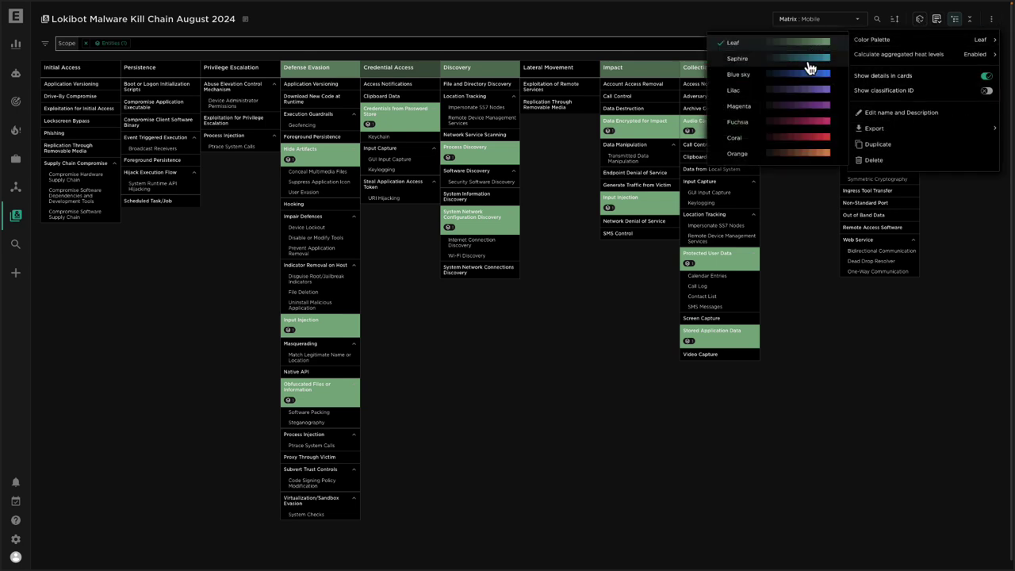
pyautogui.click(810, 69)
pyautogui.click(873, 56)
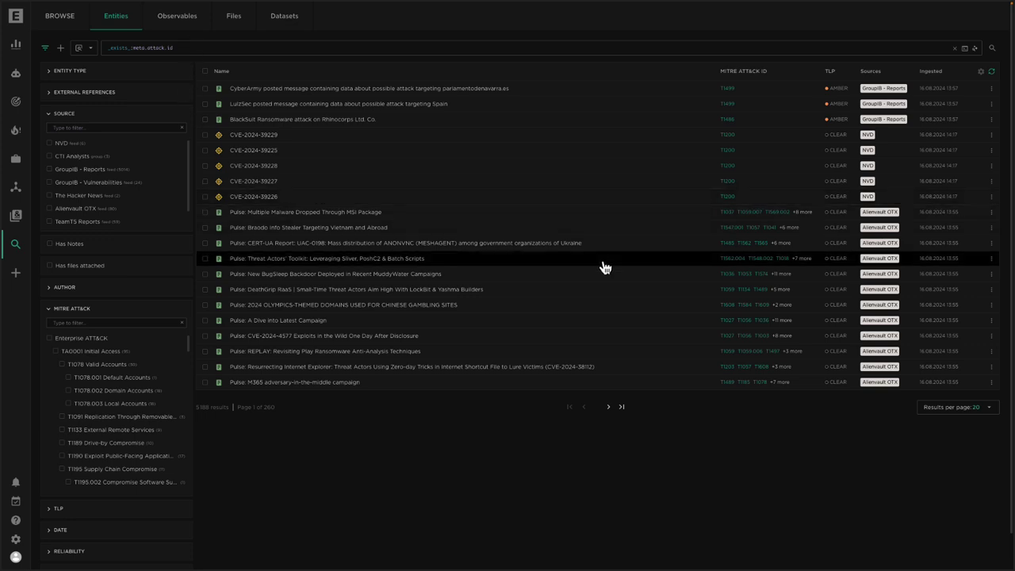
# Select all entities on the first results page and add them to a new ATT&CK analysis.
pyautogui.click(205, 72)
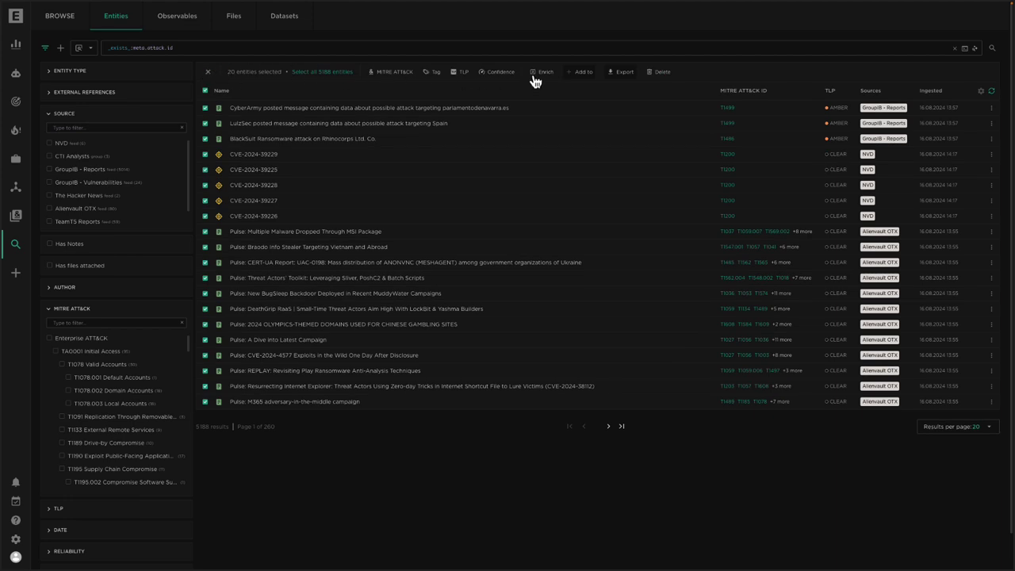
pyautogui.click(583, 73)
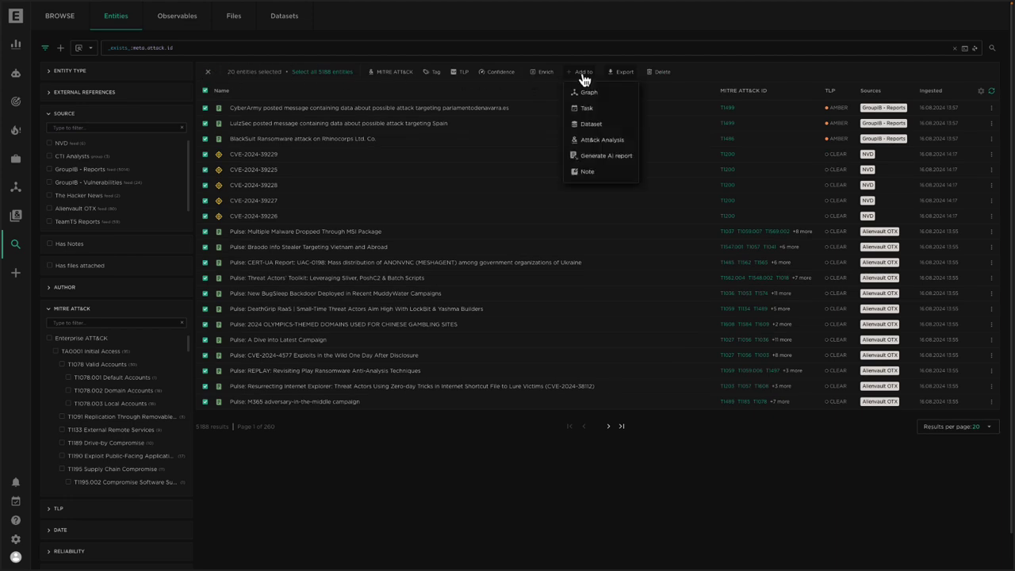
pyautogui.click(591, 143)
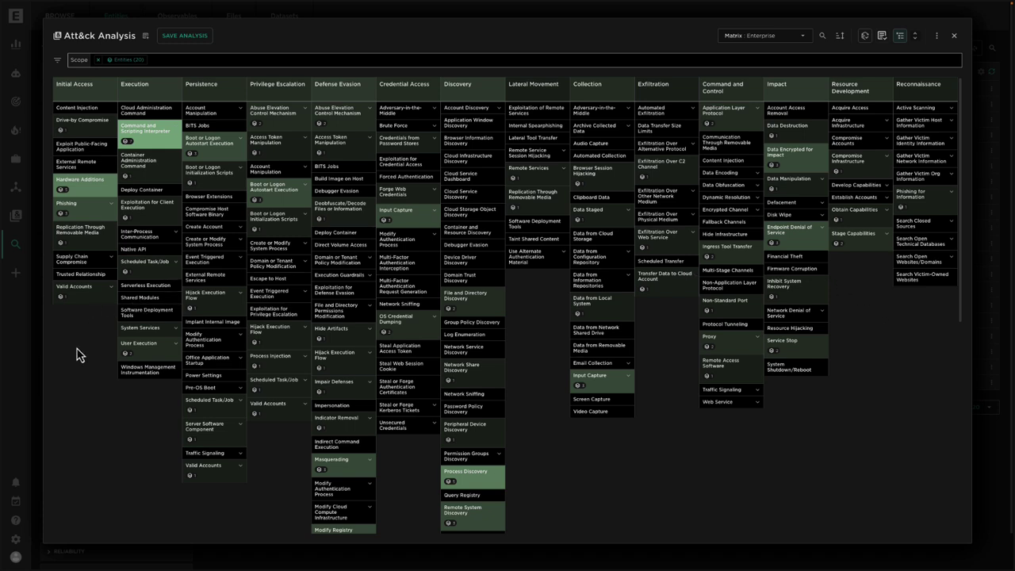
# Inspect the Command and Scripting Interpreter technique's details and view the MITRE page for its Execution tactic.
pyautogui.click(150, 137)
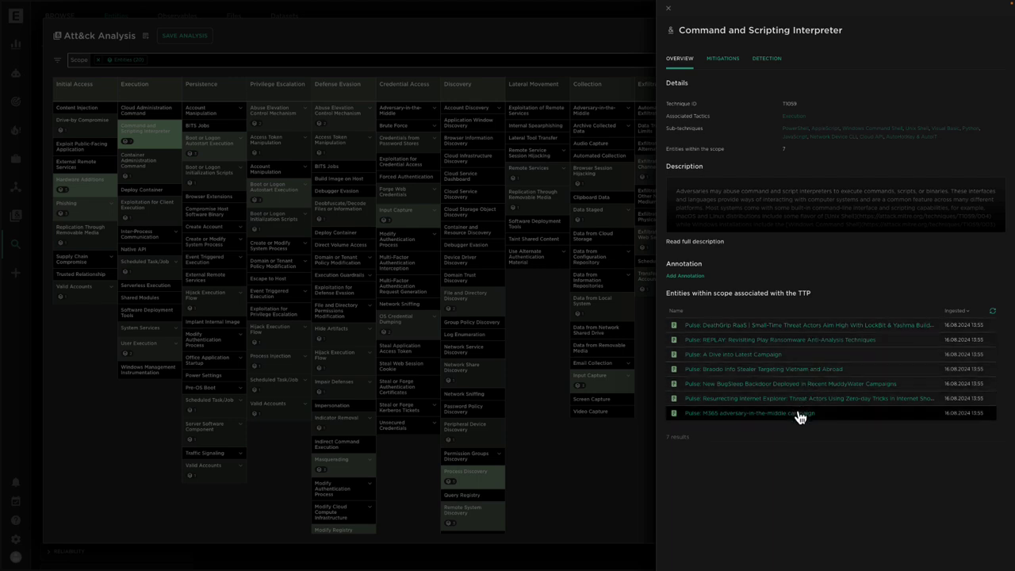
pyautogui.moveTo(796, 117)
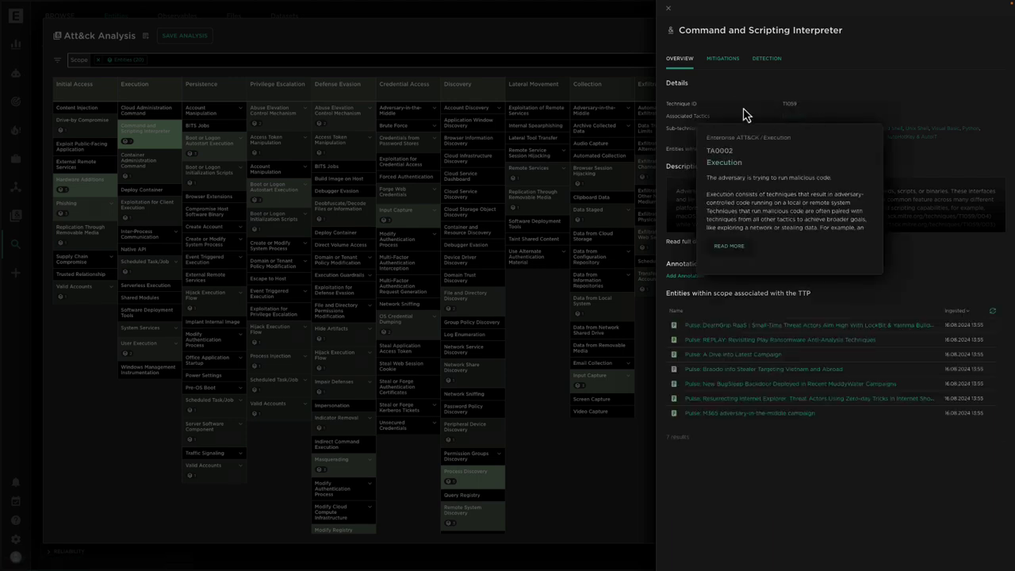
pyautogui.click(724, 251)
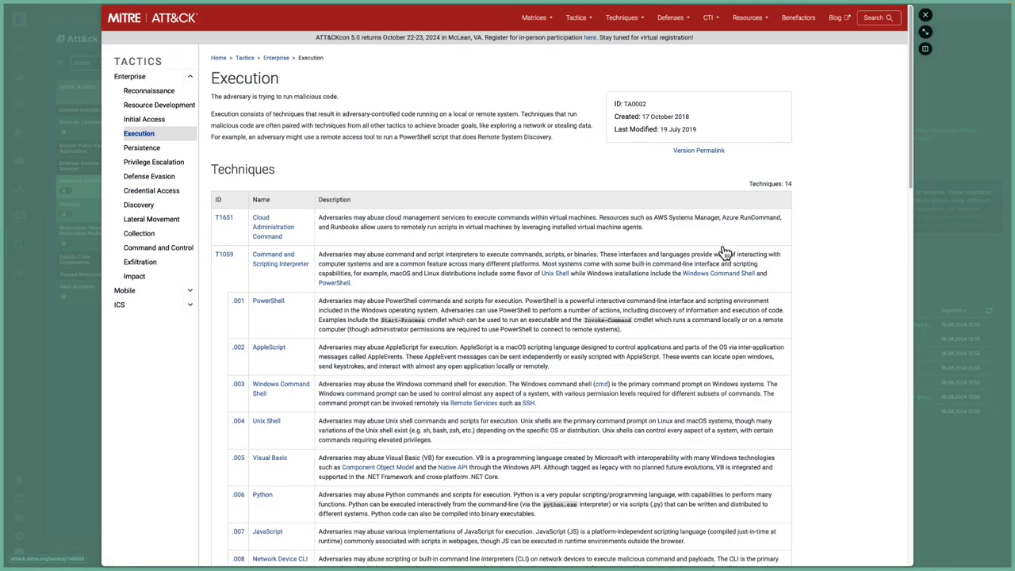
pyautogui.press('Escape')
# Preview the PowerShell, Visual Basic and Unix Shell sub-techniques, and check the technique's mitigations and detections.
pyautogui.moveTo(809, 131)
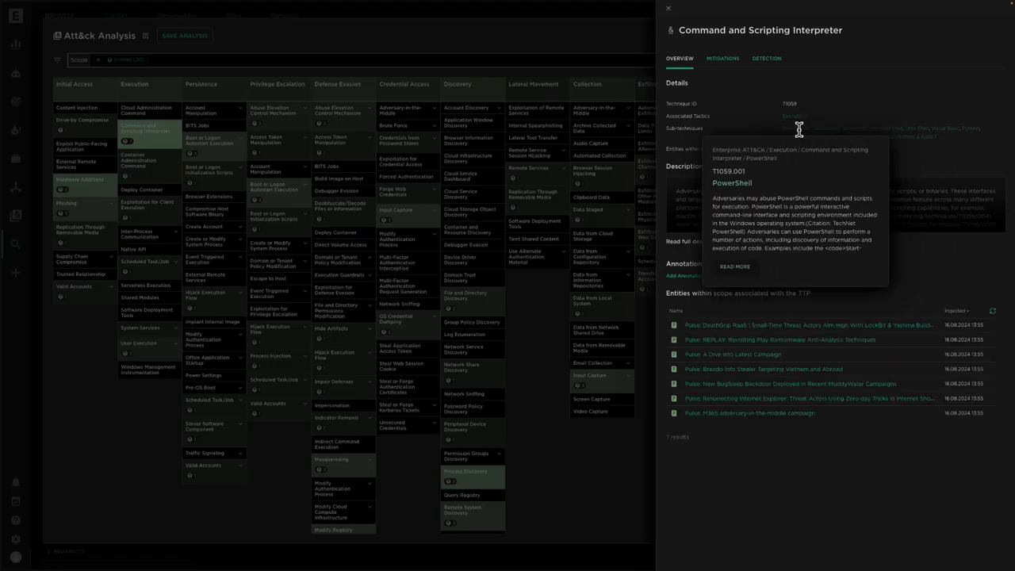
pyautogui.moveTo(948, 128)
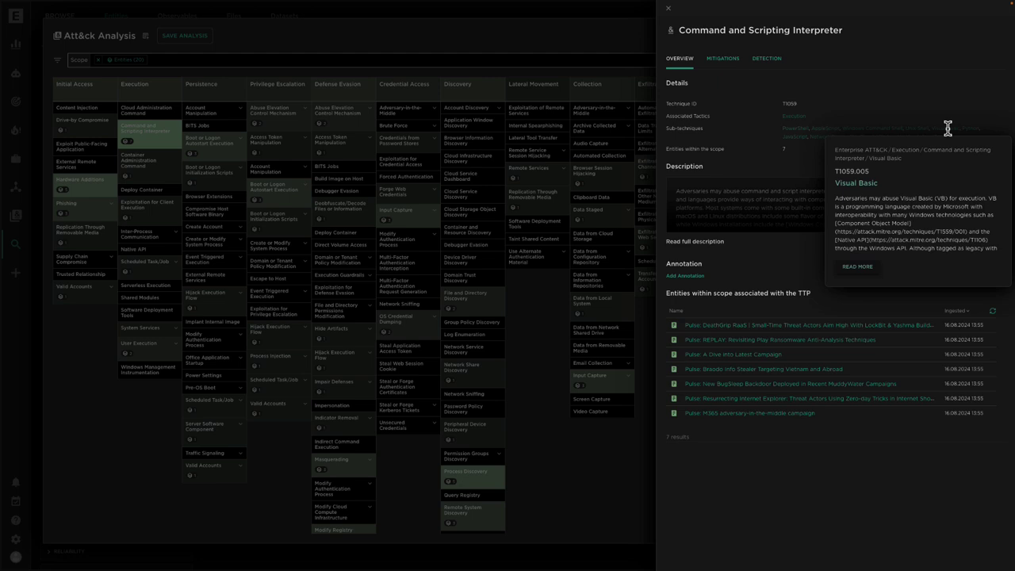
pyautogui.moveTo(910, 131)
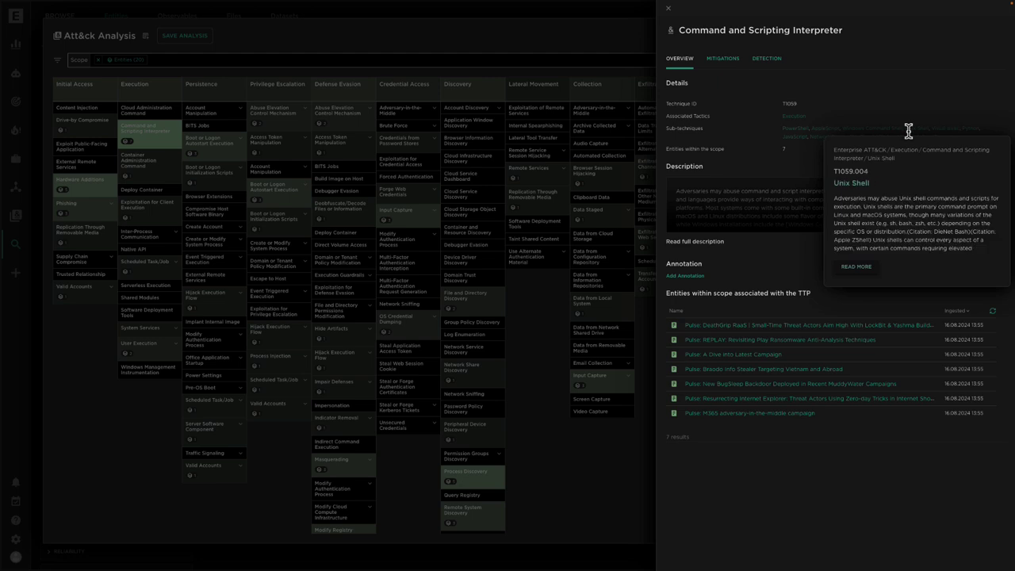
pyautogui.click(721, 63)
pyautogui.click(766, 64)
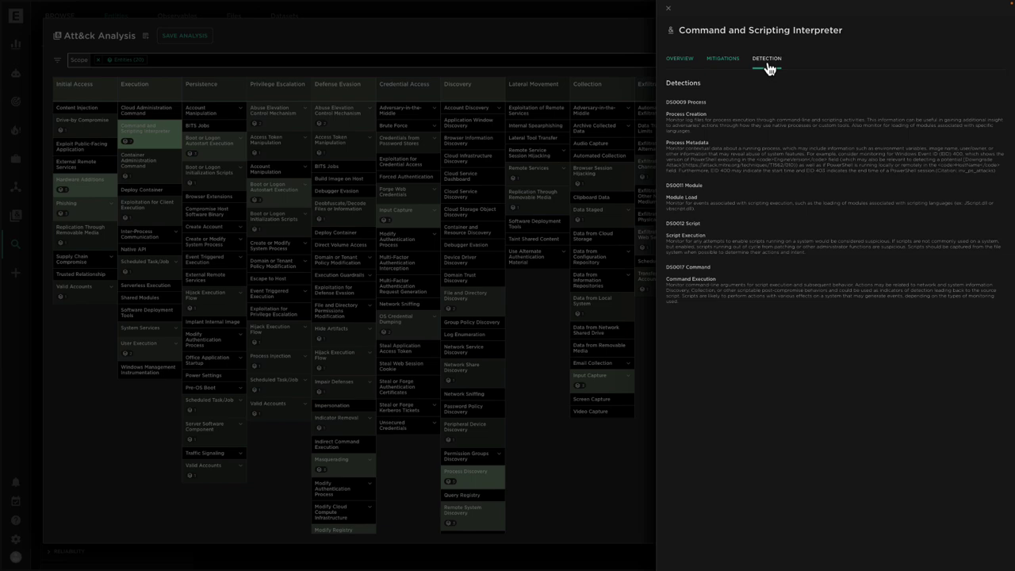
# Close the technique details and quit the new ATT&CK analysis without saving it.
pyautogui.click(669, 10)
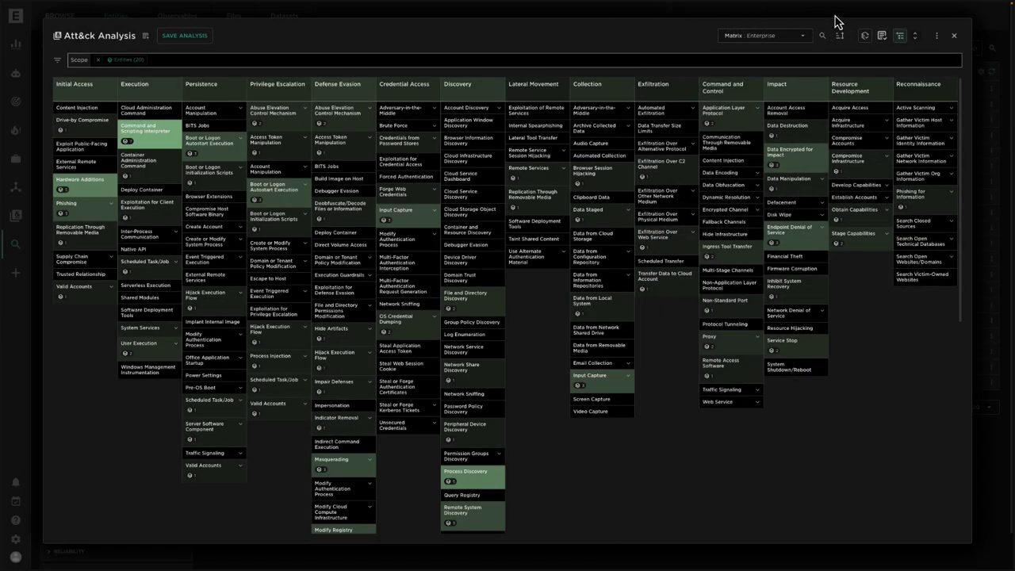
pyautogui.click(955, 36)
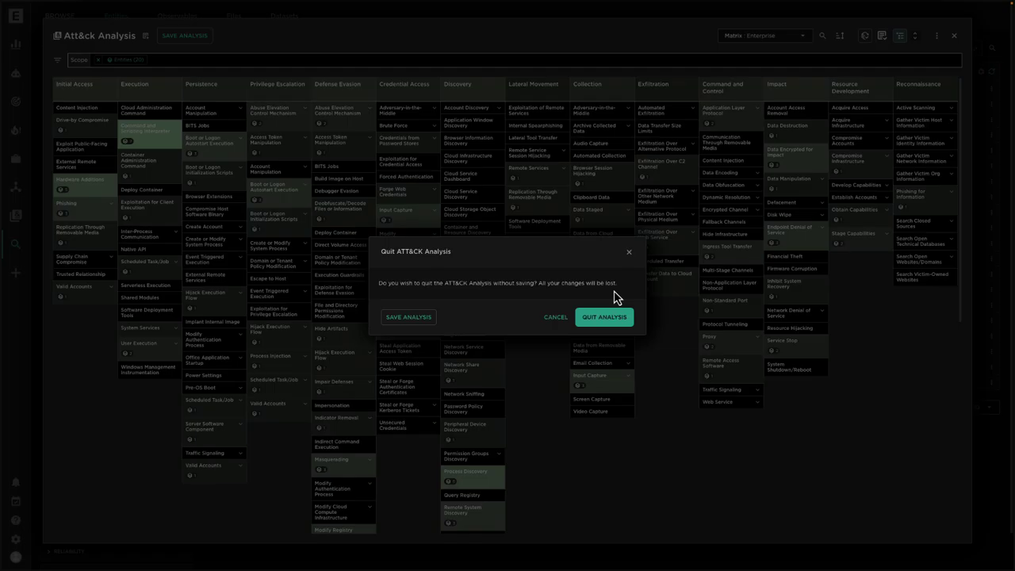
pyautogui.click(606, 318)
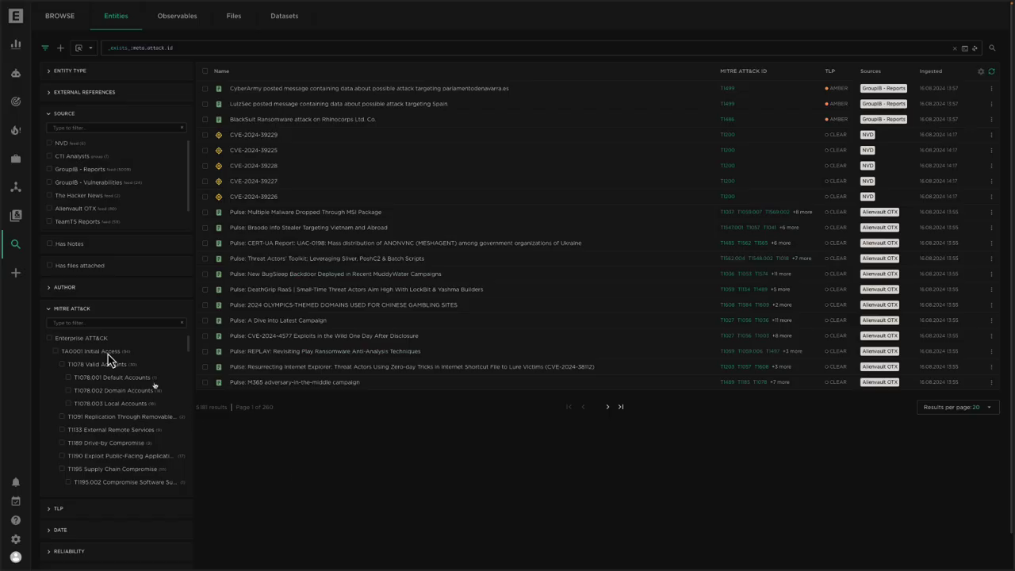
# Start a new threat actor entity and enter APT41 as its name to check for possible duplicates.
pyautogui.click(19, 275)
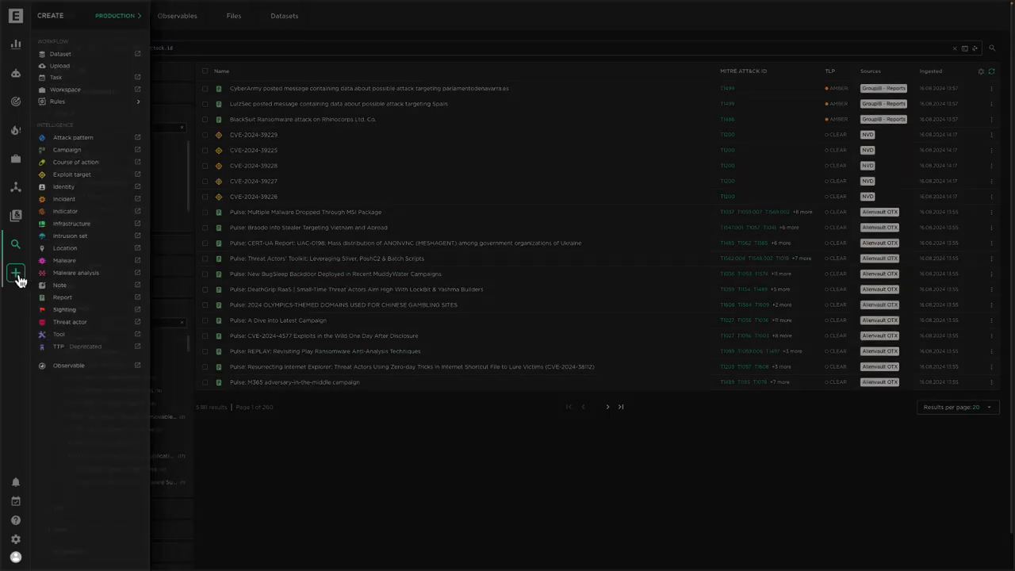
pyautogui.click(80, 322)
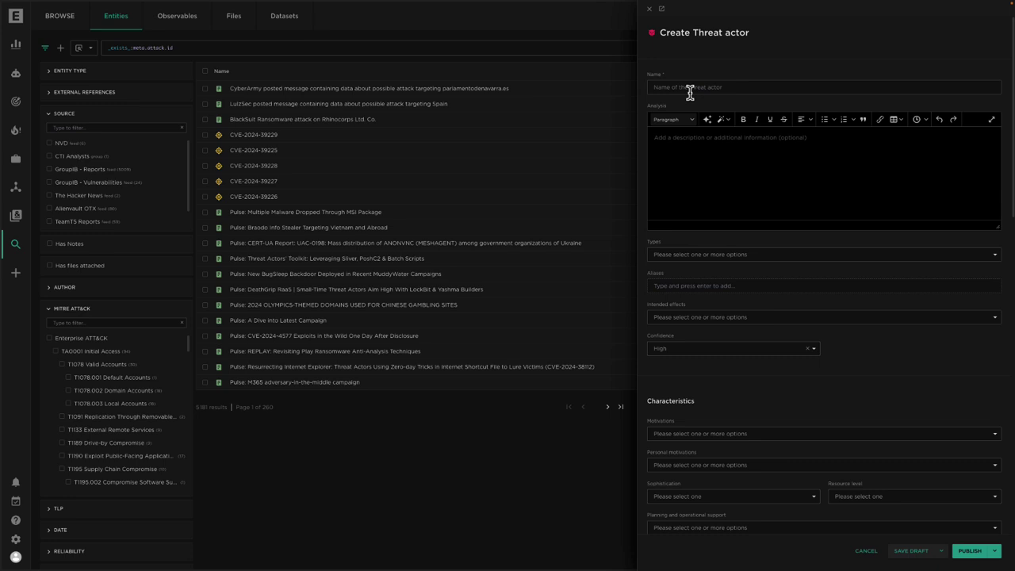
pyautogui.click(692, 89)
pyautogui.write('APT4')
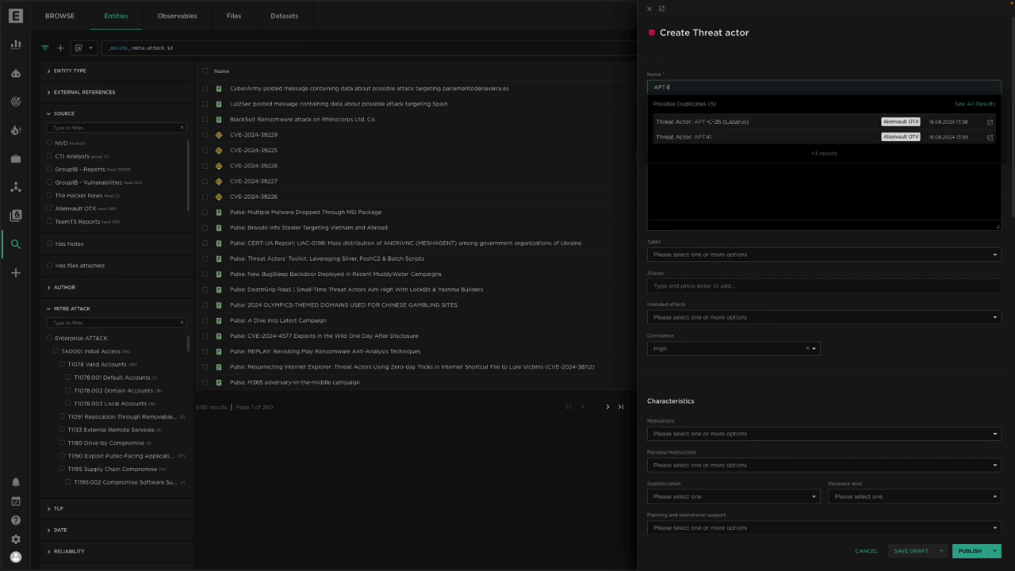
pyautogui.write('1')
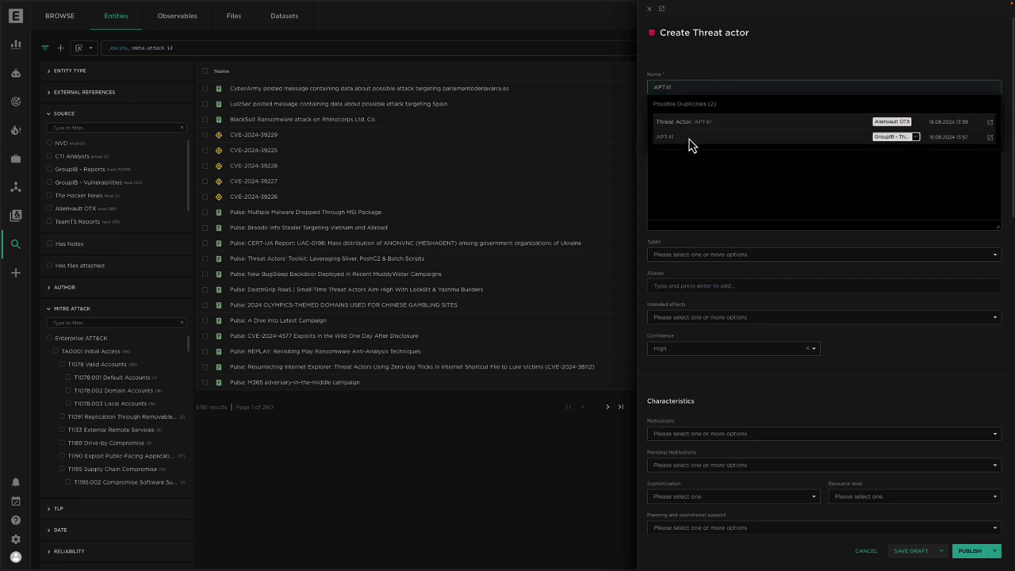
# Paste the prepared APT41 overview of malware and ATT&CK techniques into the Analysis field and publish the threat actor.
pyautogui.click(685, 103)
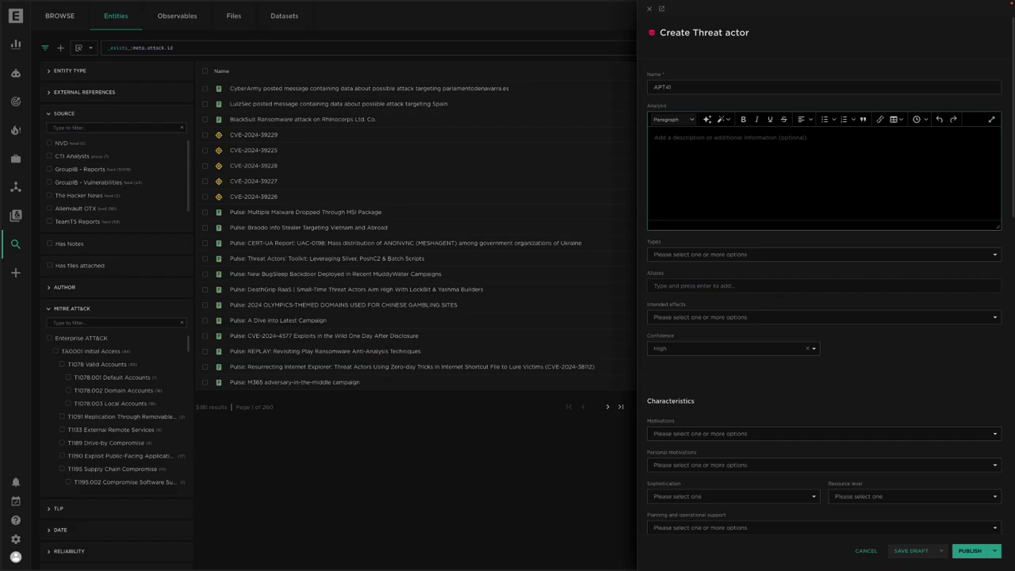
pyautogui.click(992, 119)
pyautogui.hotkey('ctrl', 'v')
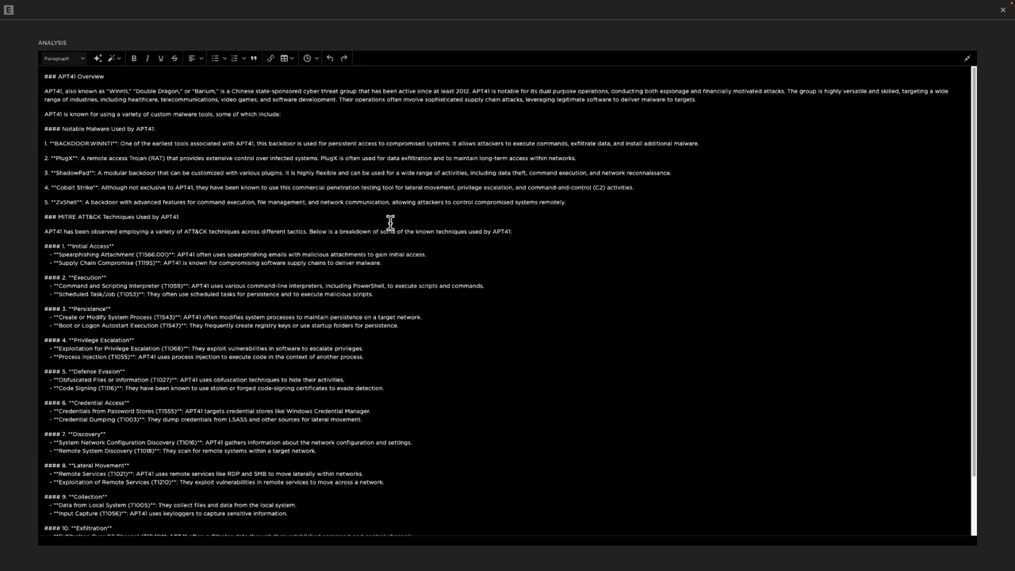
pyautogui.click(968, 58)
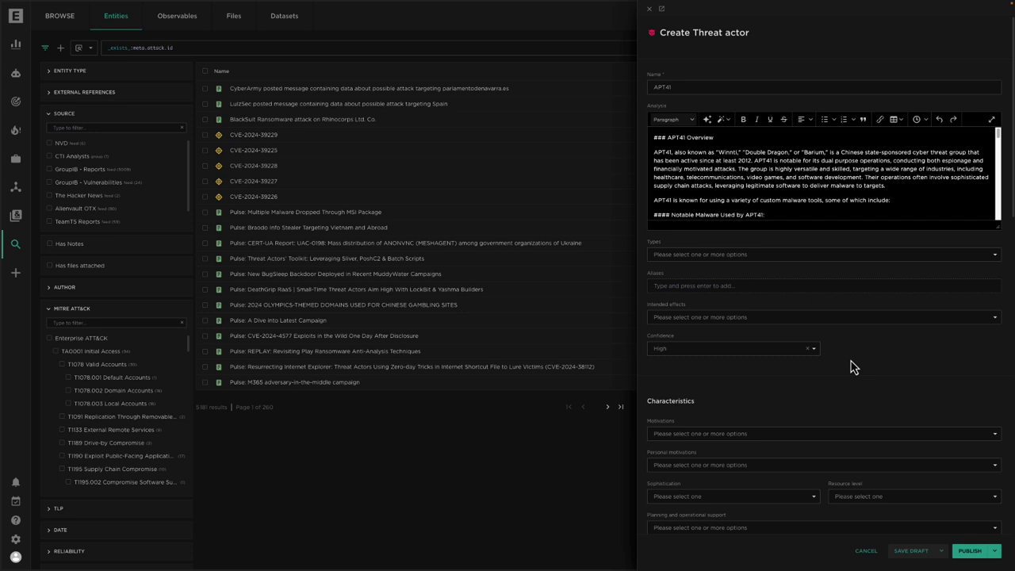
pyautogui.click(969, 552)
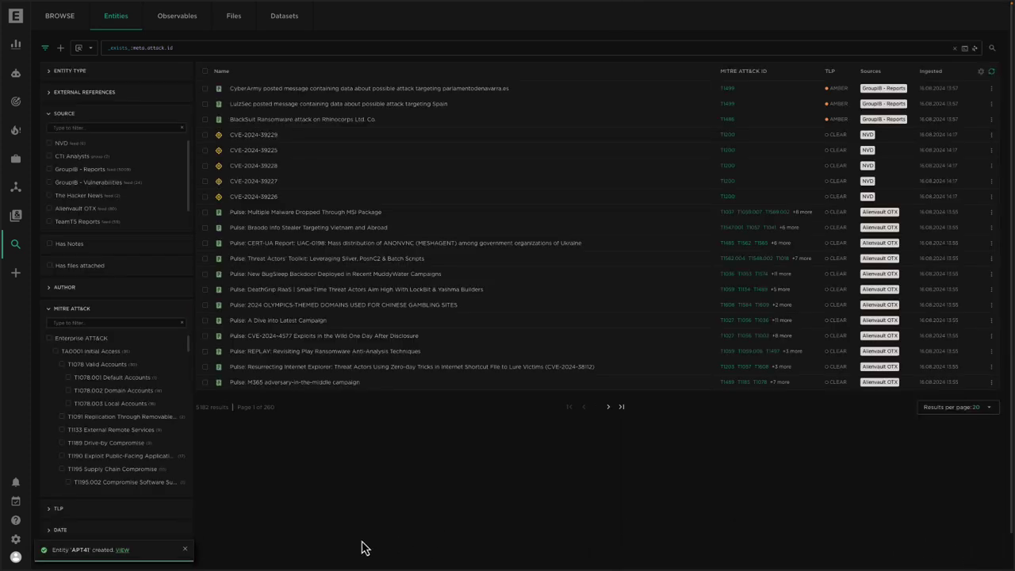
# View the published APT41 entity and add Drive-by Compromise (T1189) and Replication Through Removable Media (T1091) to its ATT&CK classifications.
pyautogui.click(123, 550)
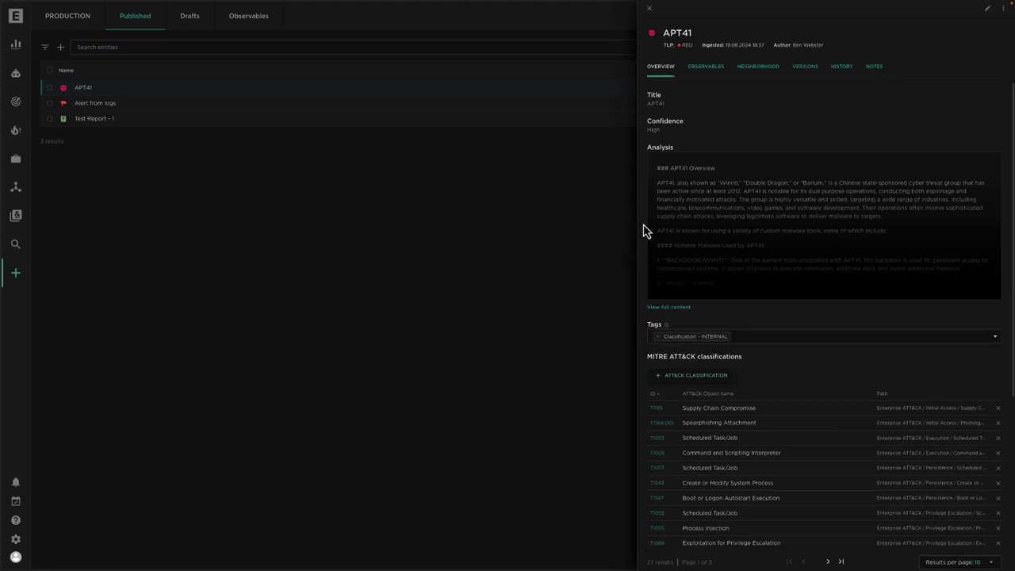
pyautogui.scroll(-2, 643, 231)
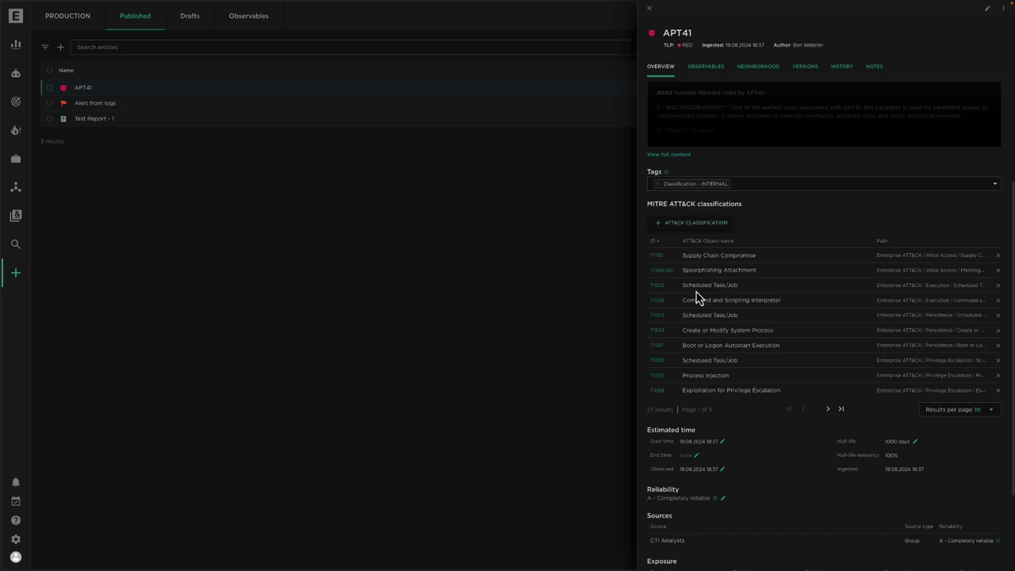
pyautogui.click(723, 228)
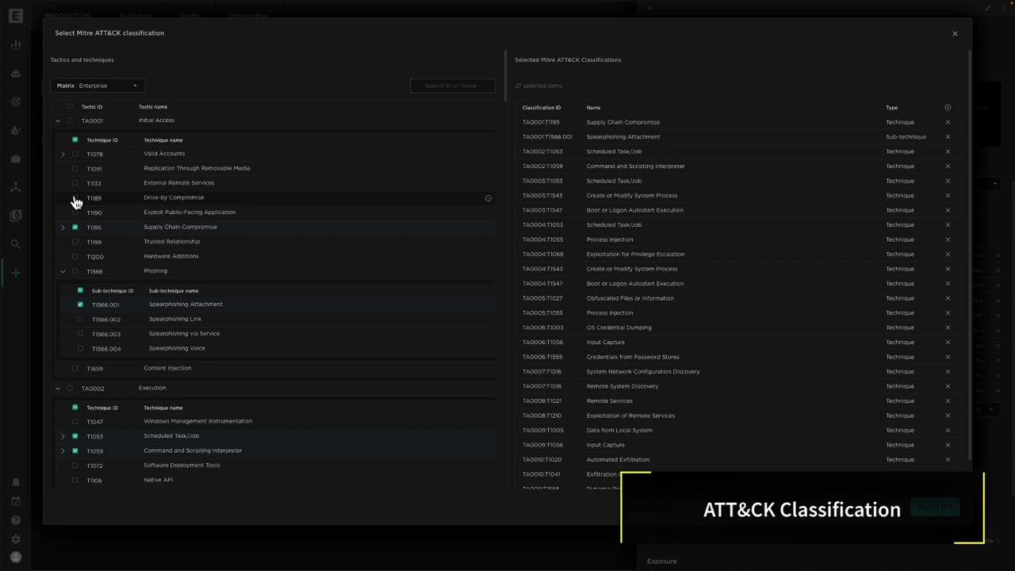
pyautogui.click(75, 198)
pyautogui.click(75, 170)
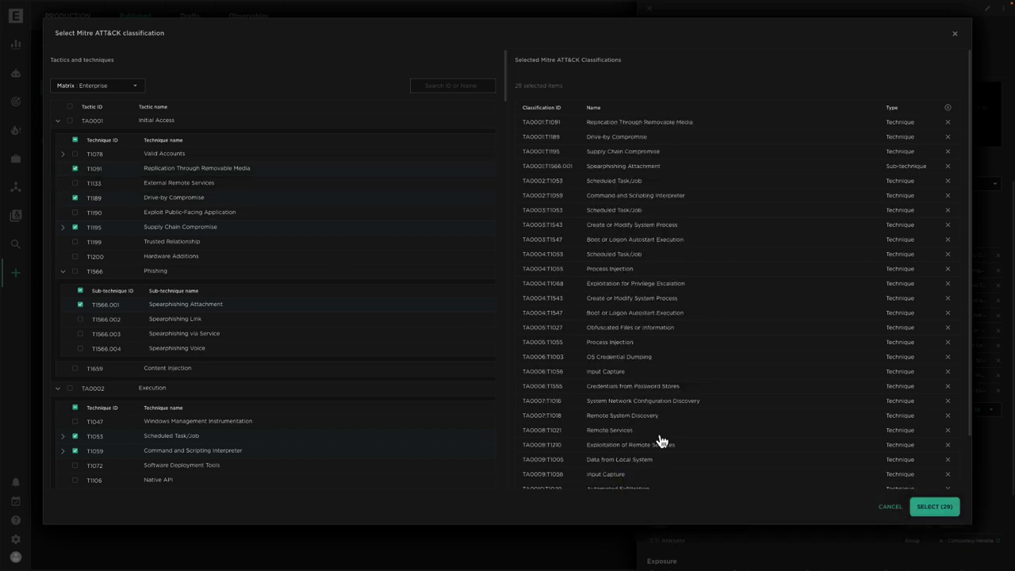
pyautogui.click(952, 509)
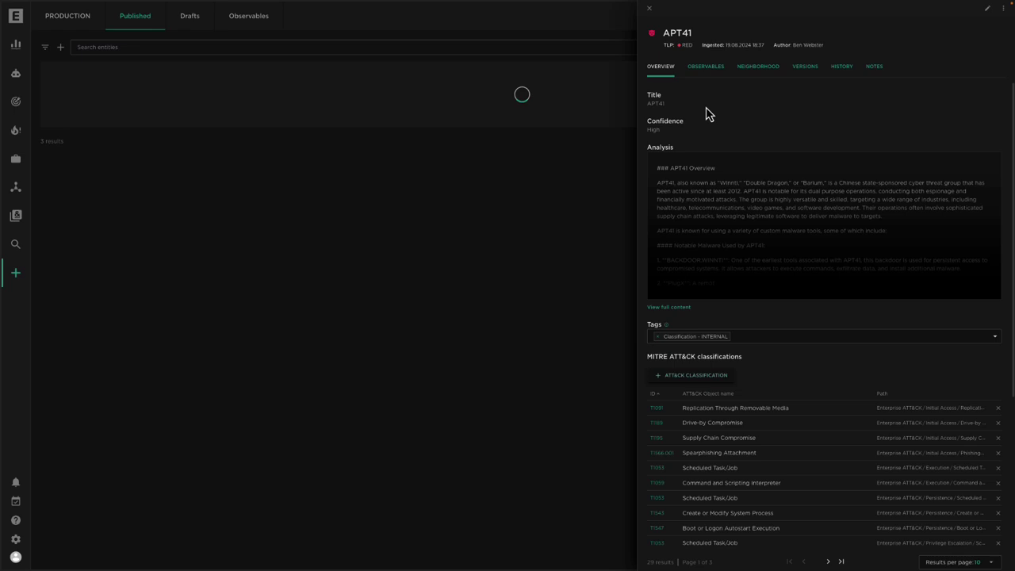
# Add the APT41 entity to an ATT&CK analysis and limit the matrix to the techniques linked to it.
pyautogui.click(1004, 12)
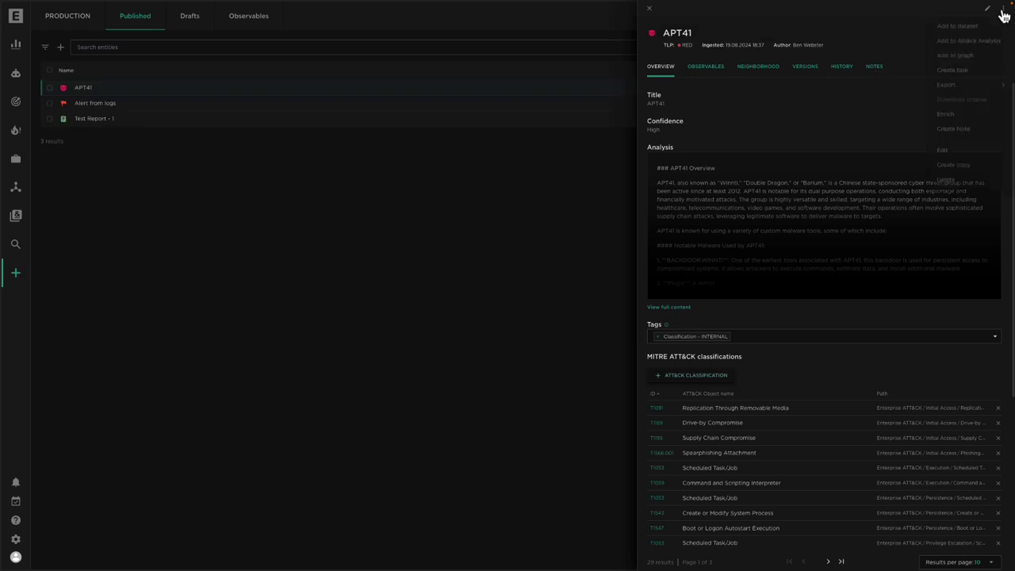
pyautogui.click(961, 41)
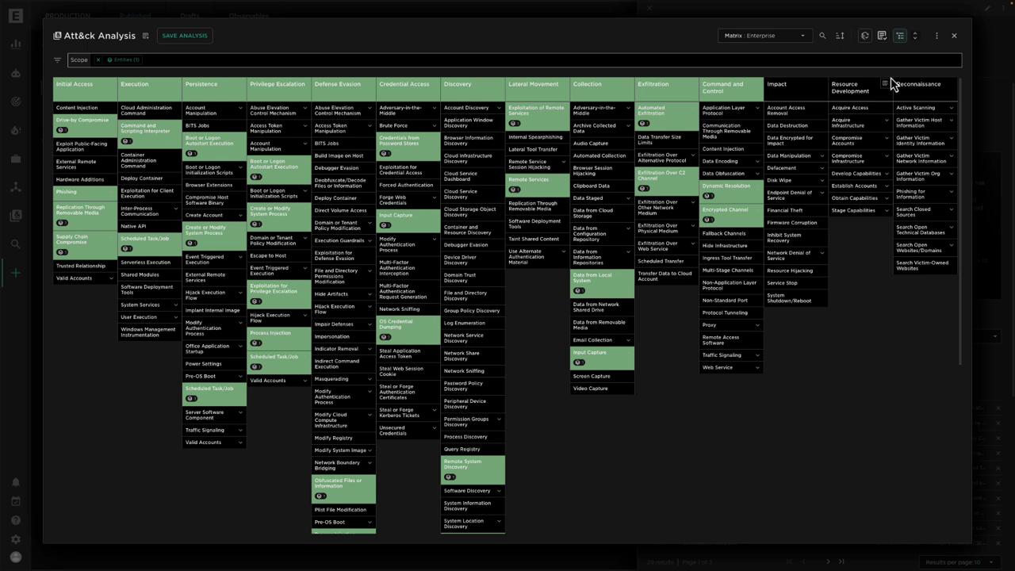
pyautogui.click(867, 37)
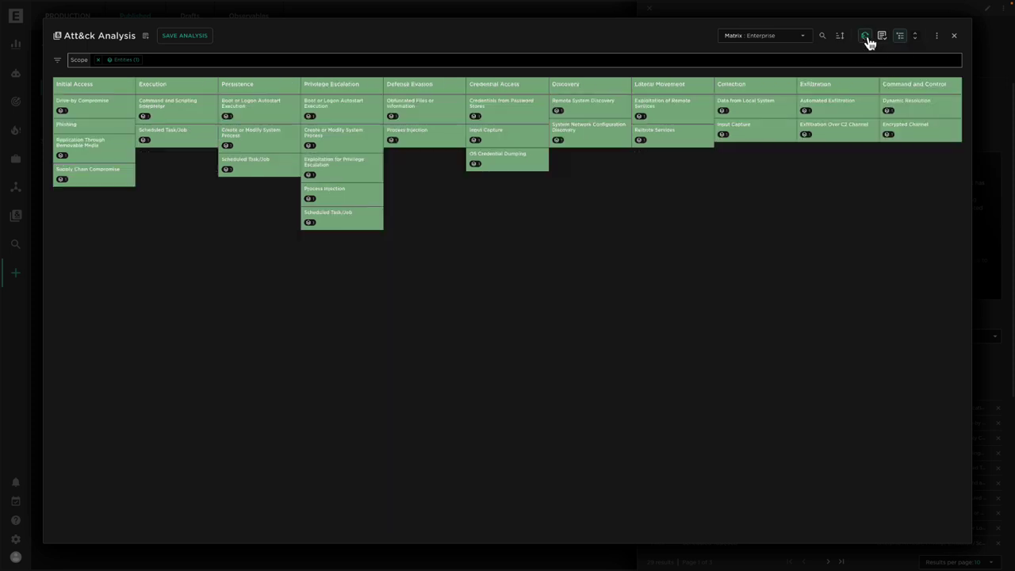
# Show the classification IDs on the cards of the ATT&CK analysis matrix.
pyautogui.click(937, 36)
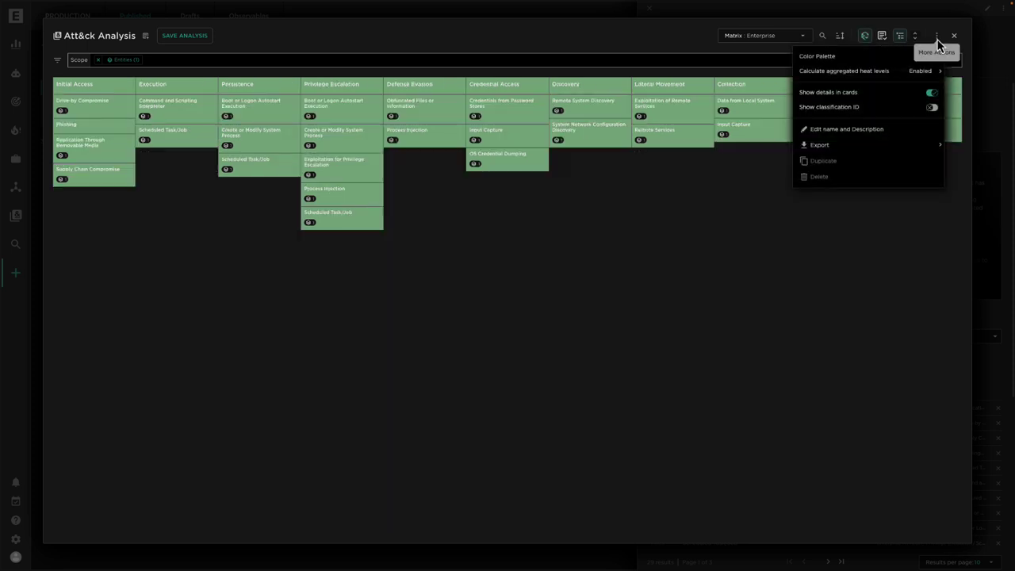
pyautogui.click(934, 107)
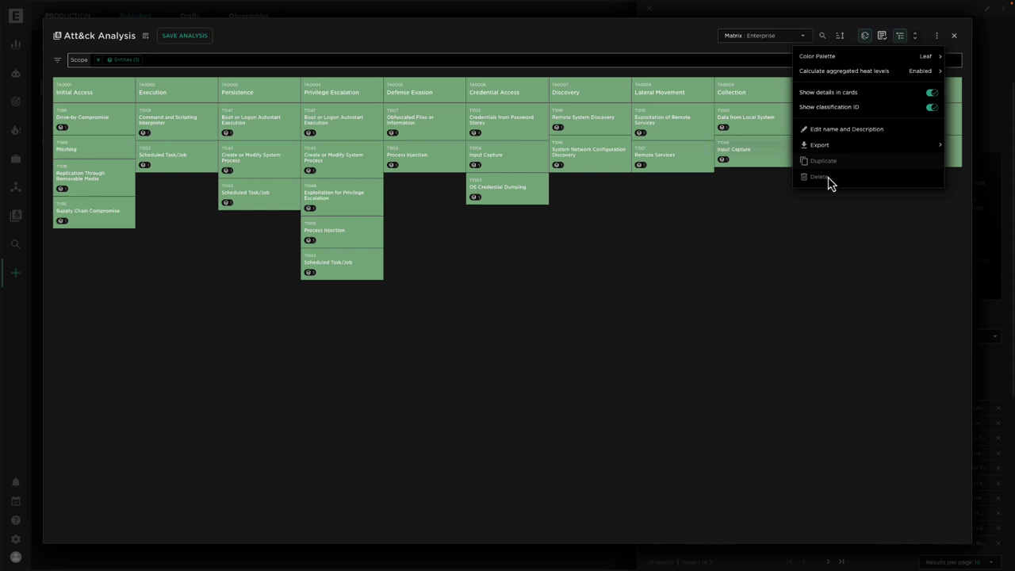
pyautogui.click(768, 219)
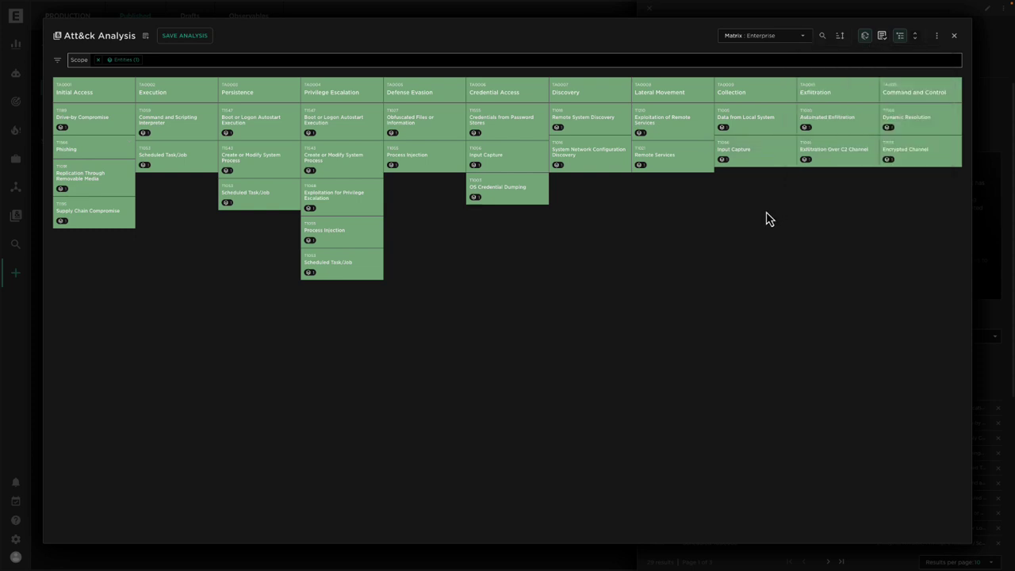